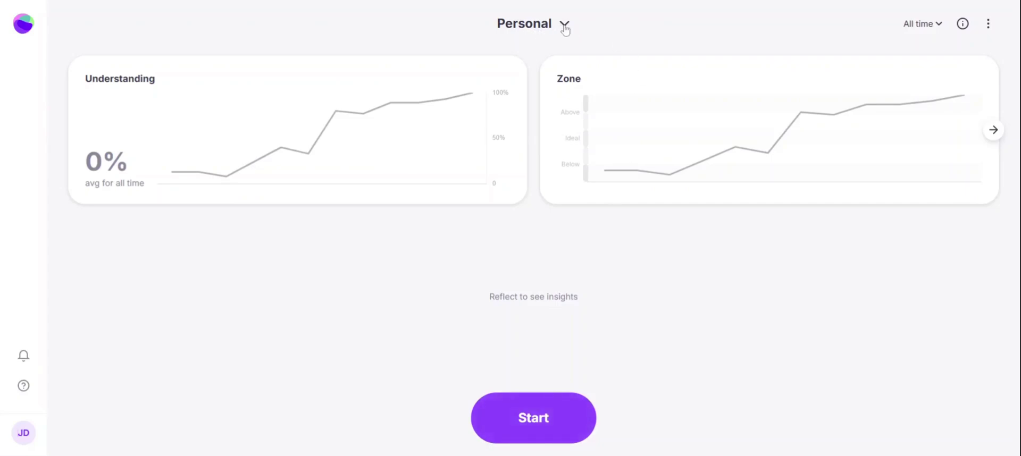
- From the Personal group chooser, start creating a new group
left_click(565, 25)
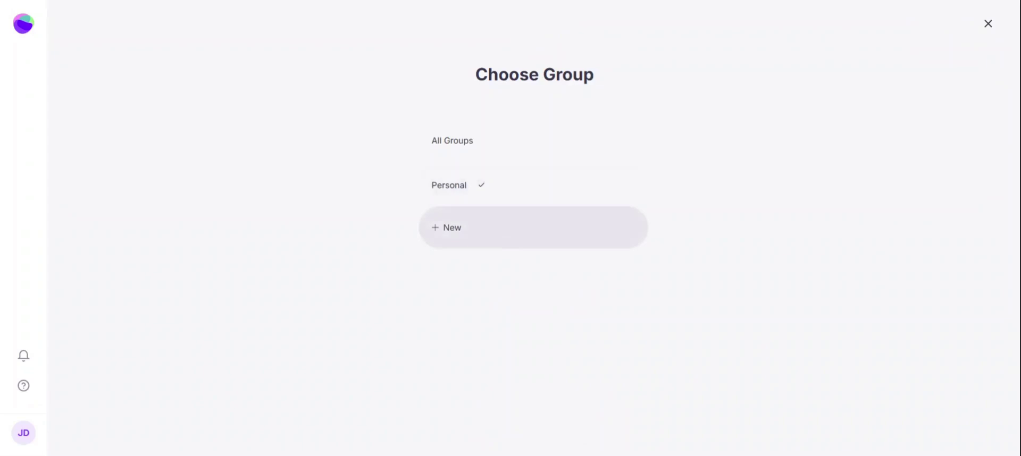
left_click(506, 242)
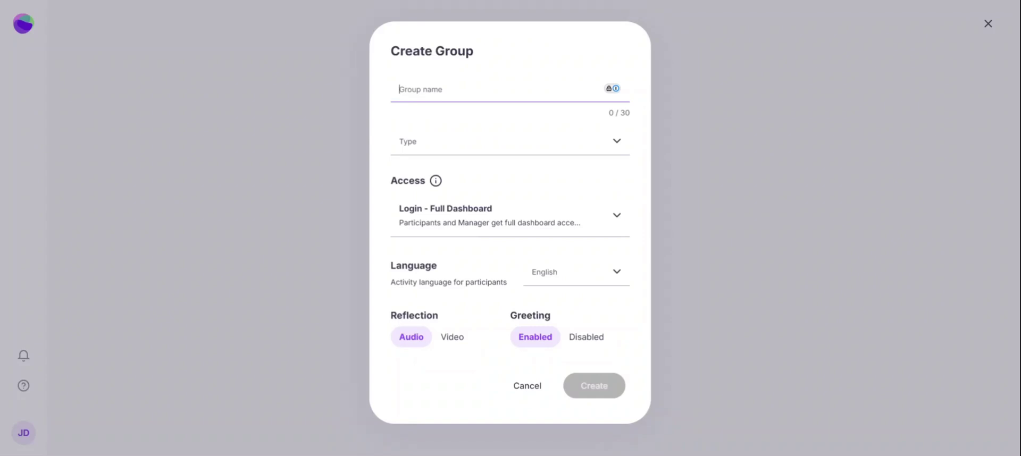
- Name the new group '4th grade teachers' and choose the Adult Team group type
type("4th grade teachers")
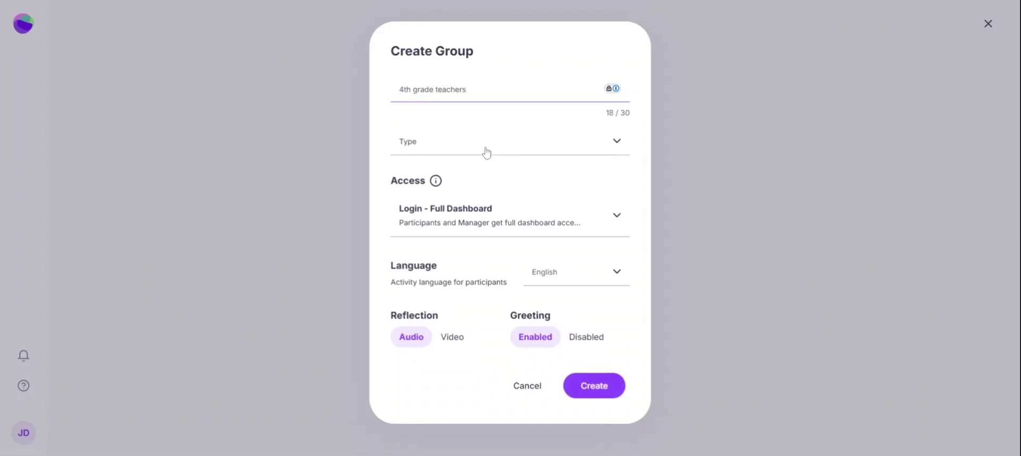
left_click(486, 144)
scroll(487, 225, "down", 2)
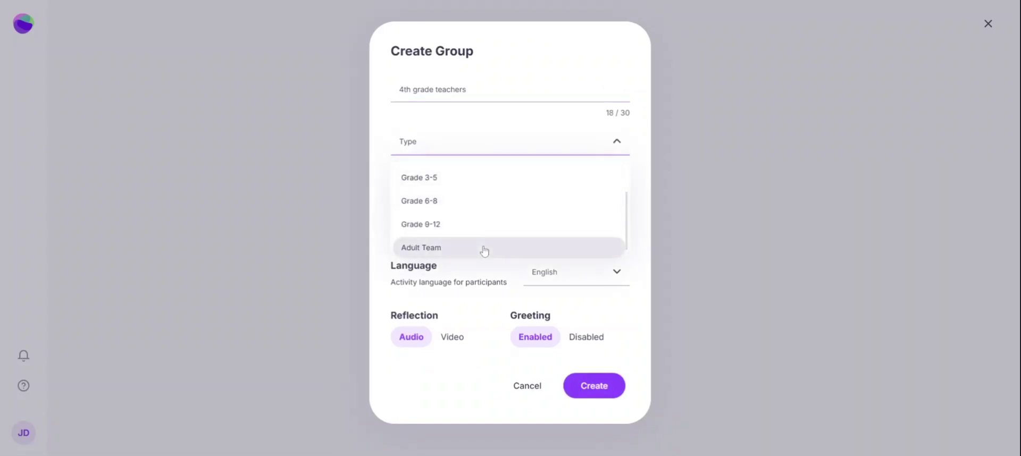
left_click(455, 254)
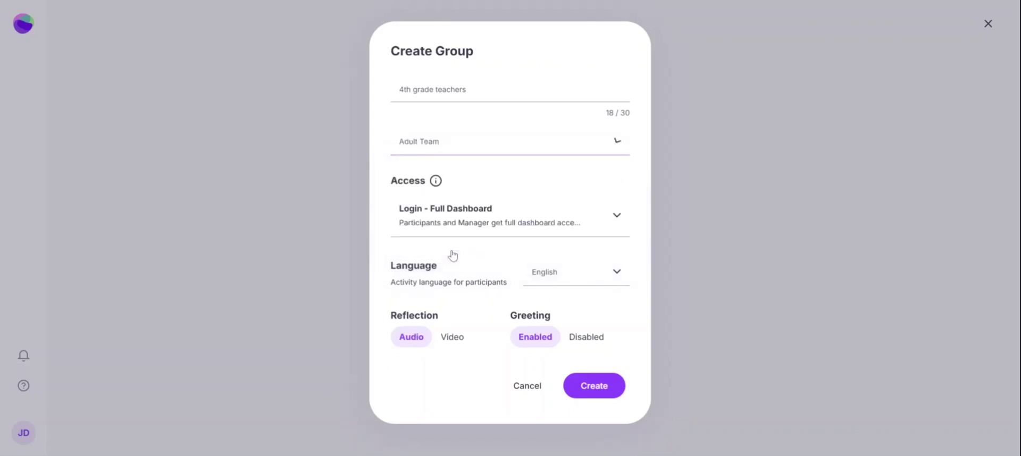
left_click(452, 231)
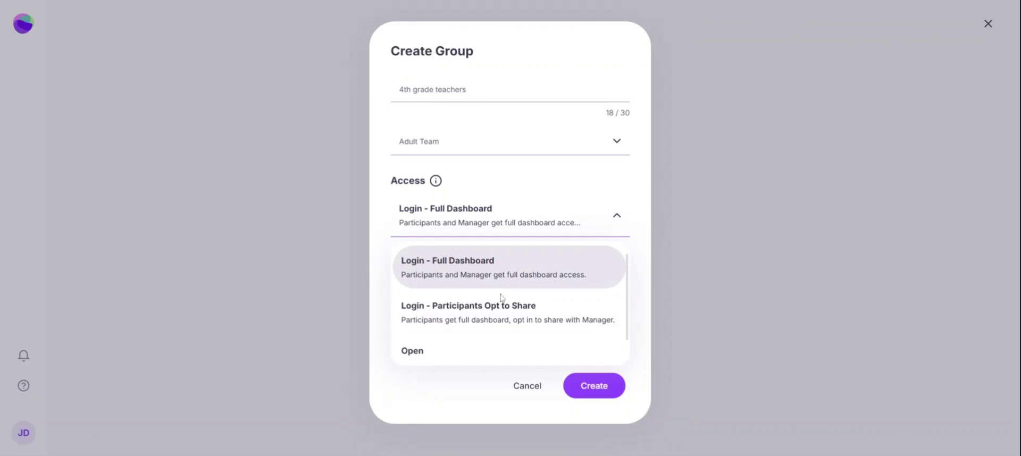
scroll(500, 299, "down", 1)
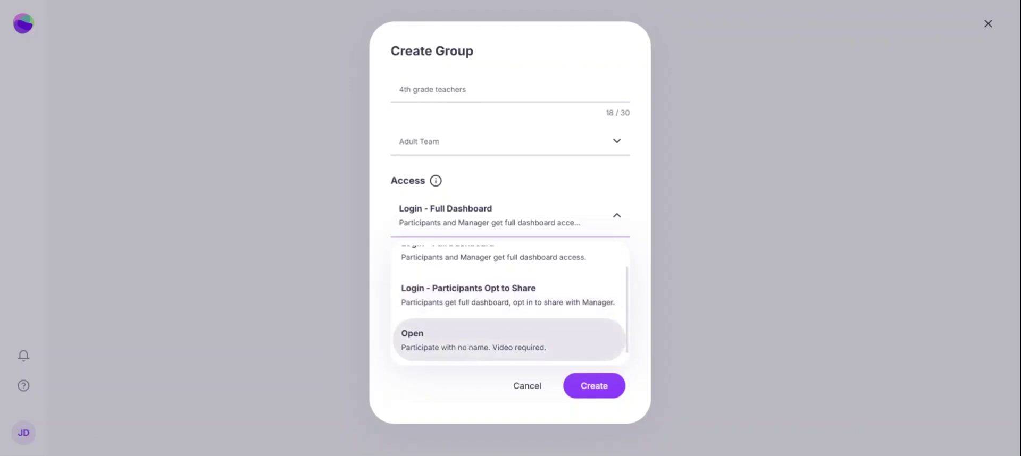
scroll(463, 276, "up", 1)
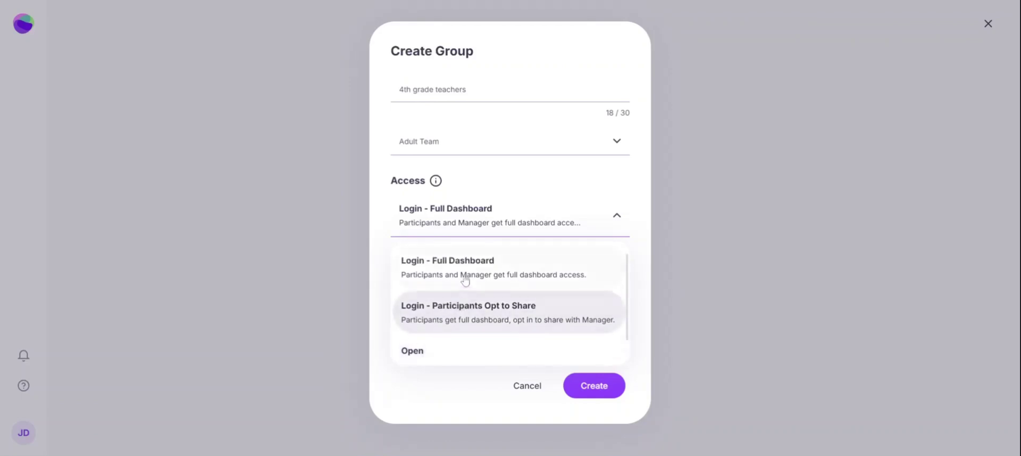
- Keep Login - Full Dashboard access and English language, and create the 4th grade teachers group
left_click(464, 274)
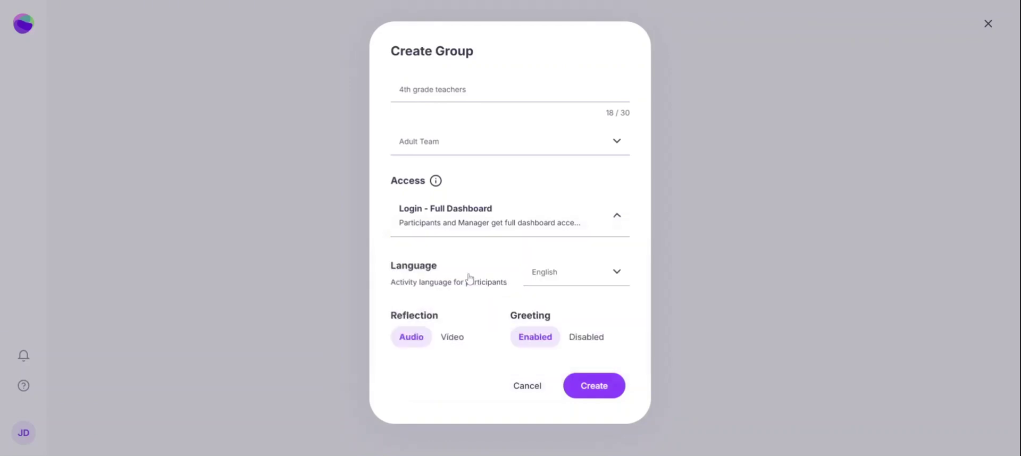
left_click(541, 272)
scroll(568, 320, "down", 4)
scroll(571, 322, "up", 4)
left_click(567, 301)
left_click(584, 386)
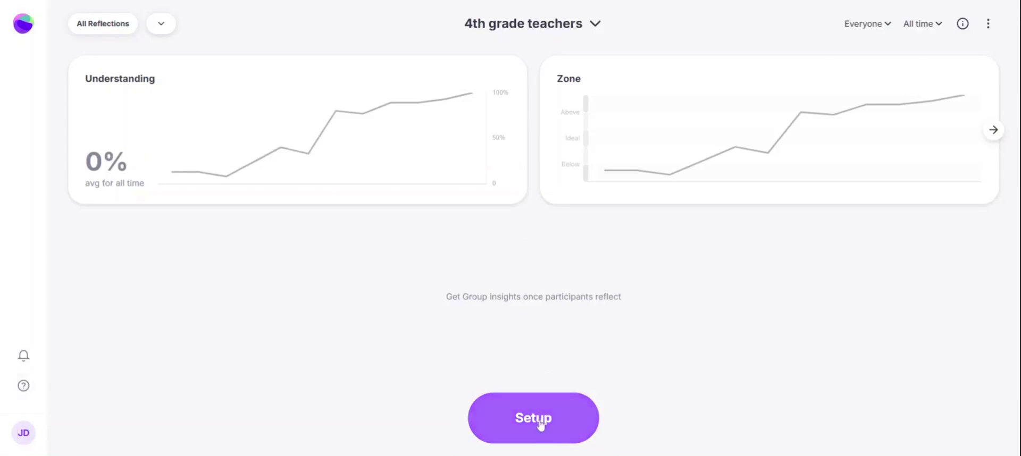
- In the Setup library, filter to Examples and preview the Student engagement & support template
left_click(535, 420)
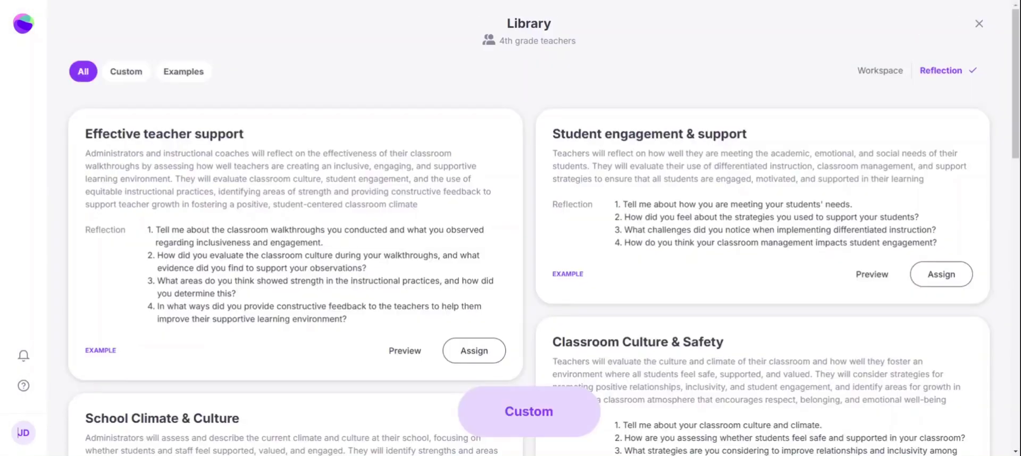
left_click(196, 80)
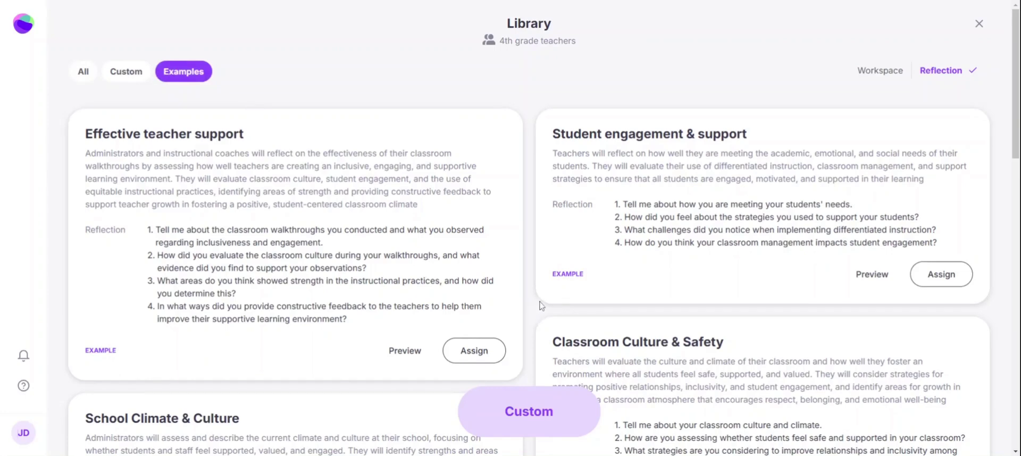
left_click(863, 280)
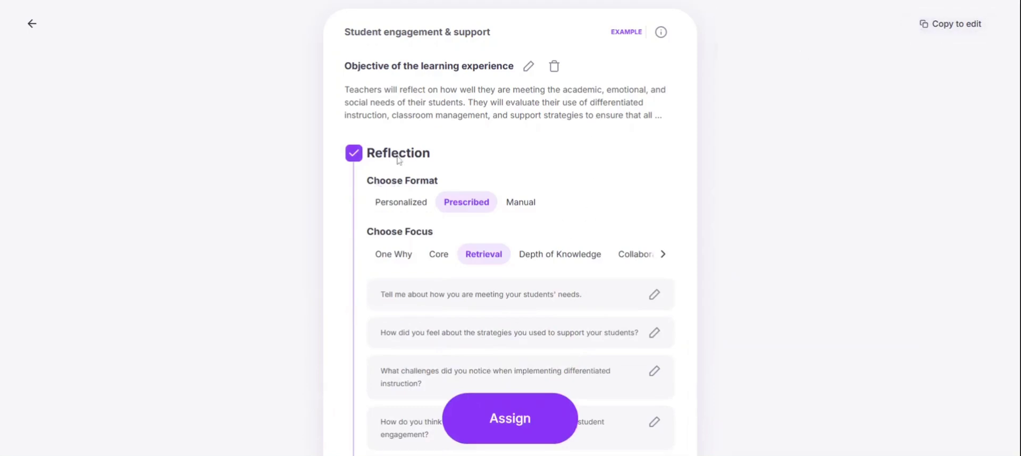
left_click(32, 31)
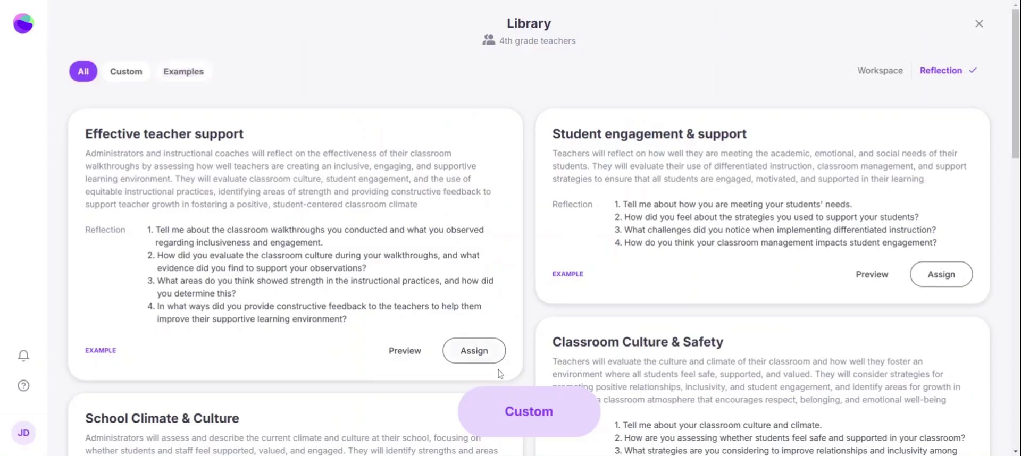
- Start a custom reflection and rename it from Reflection 1 to 'Student Participation'
left_click(531, 424)
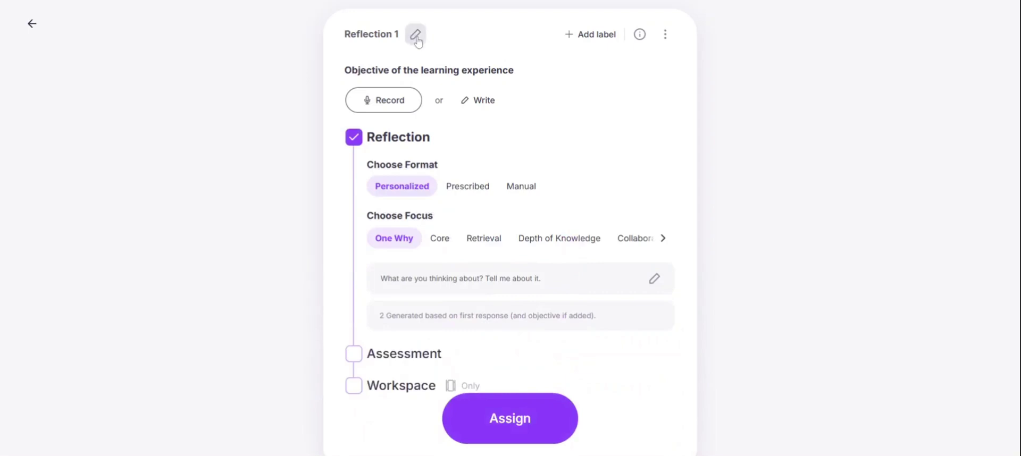
left_click(416, 35)
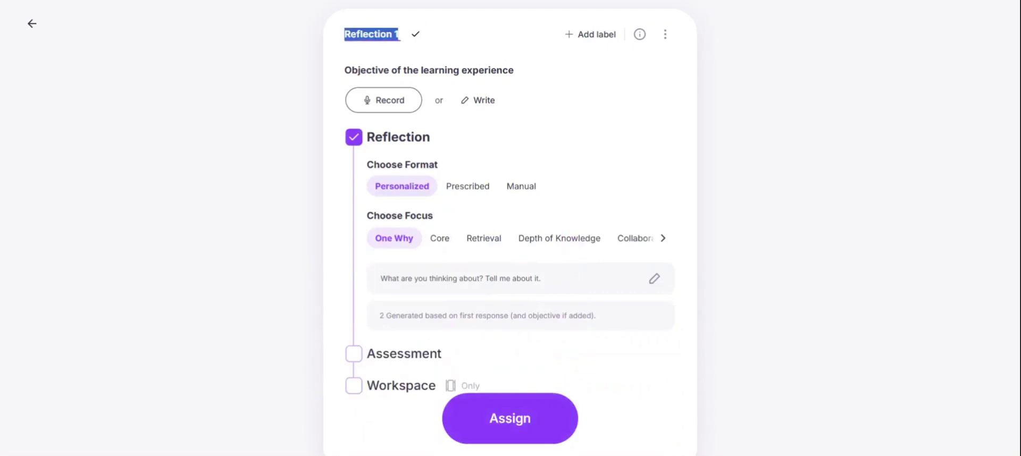
type("St")
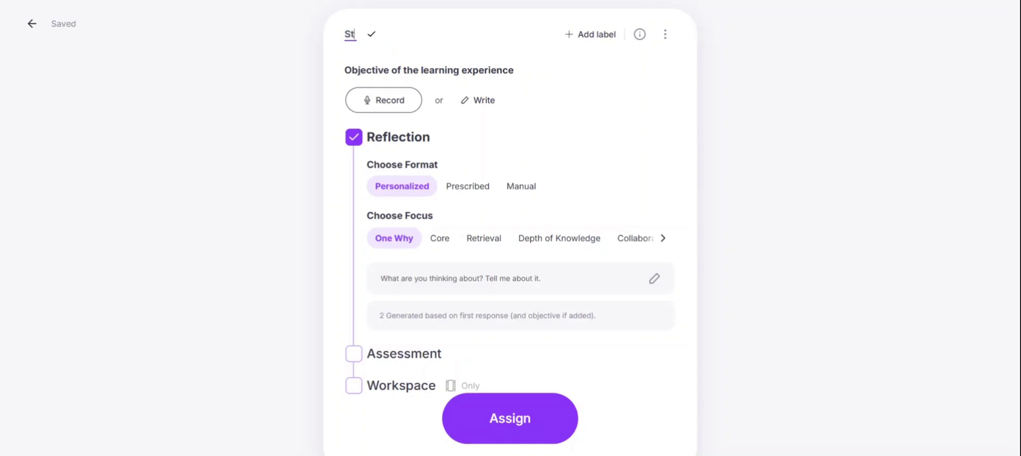
type("udent Participation")
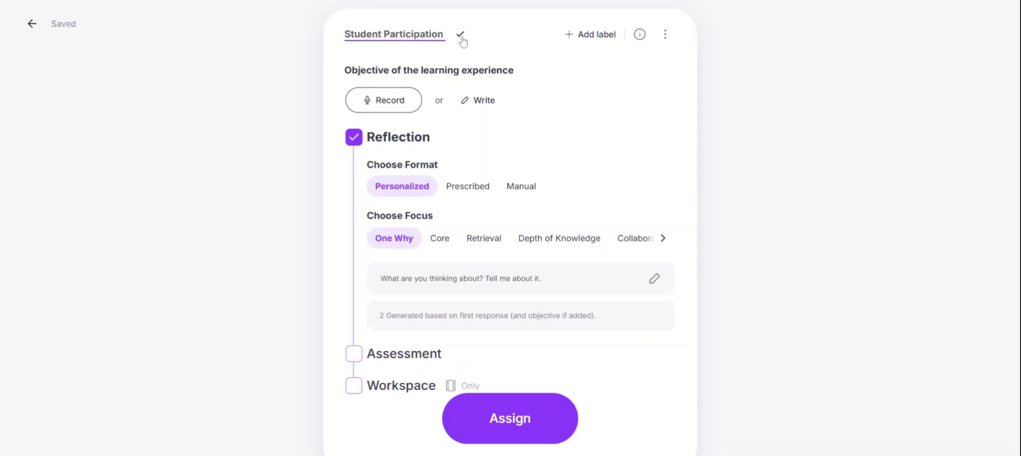
left_click(460, 37)
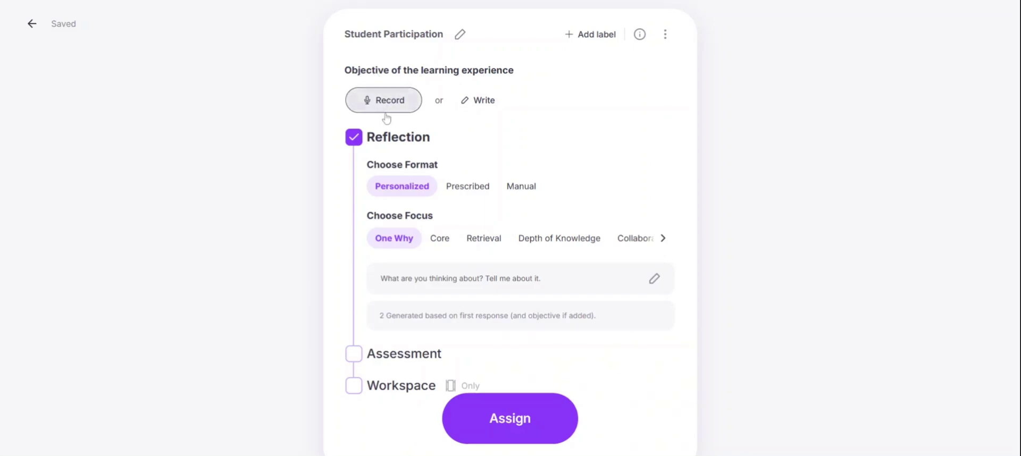
- Enter the objective 'Teachers will analyze student participation patterns and engagement strategies'
left_click(484, 101)
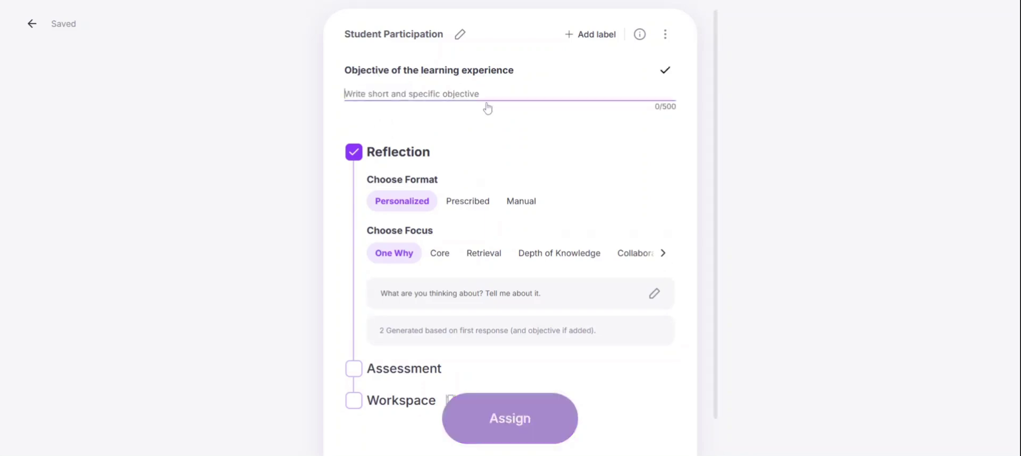
type("Teachers will analyze student participation patterns and engagement strategies")
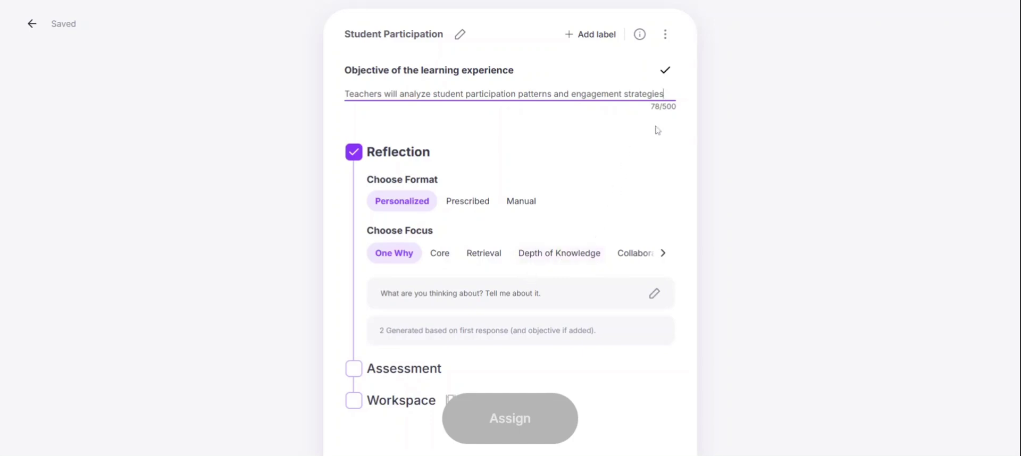
- Save the objective and switch the reflection format to Prescribed
left_click(665, 74)
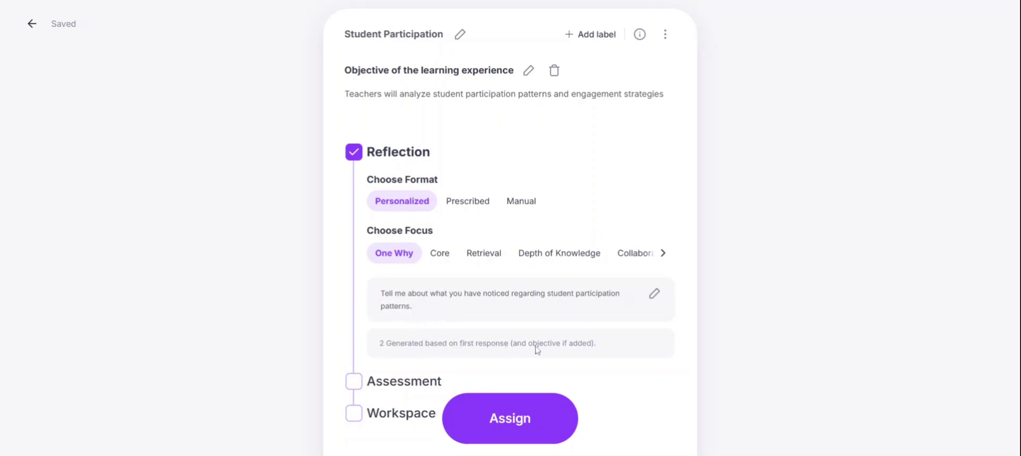
left_click(477, 210)
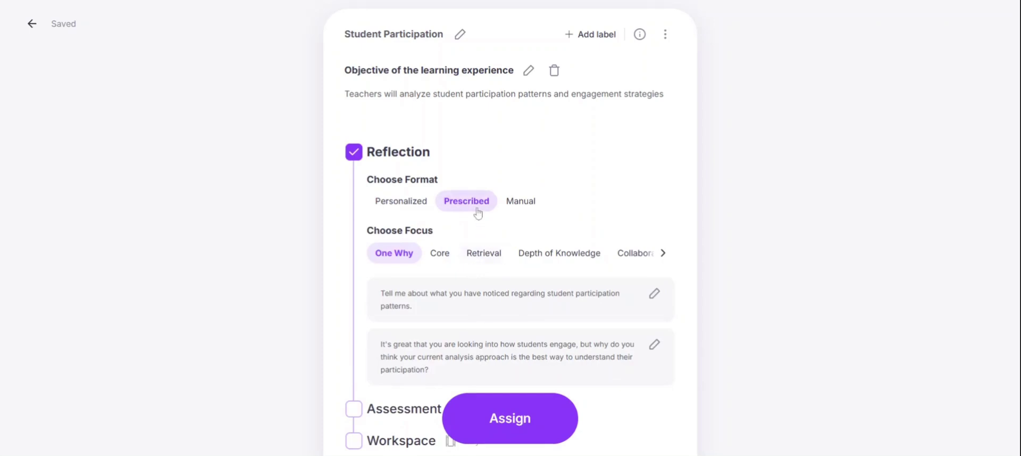
left_click(517, 213)
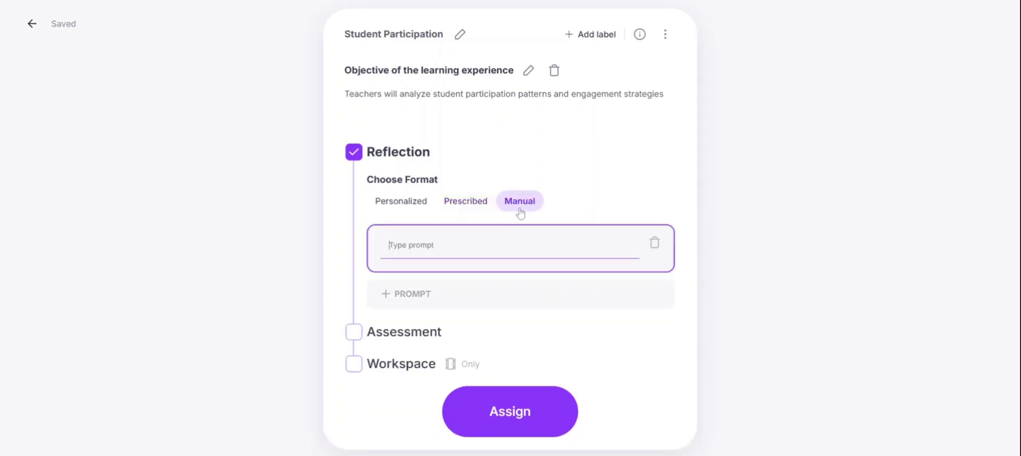
left_click(470, 209)
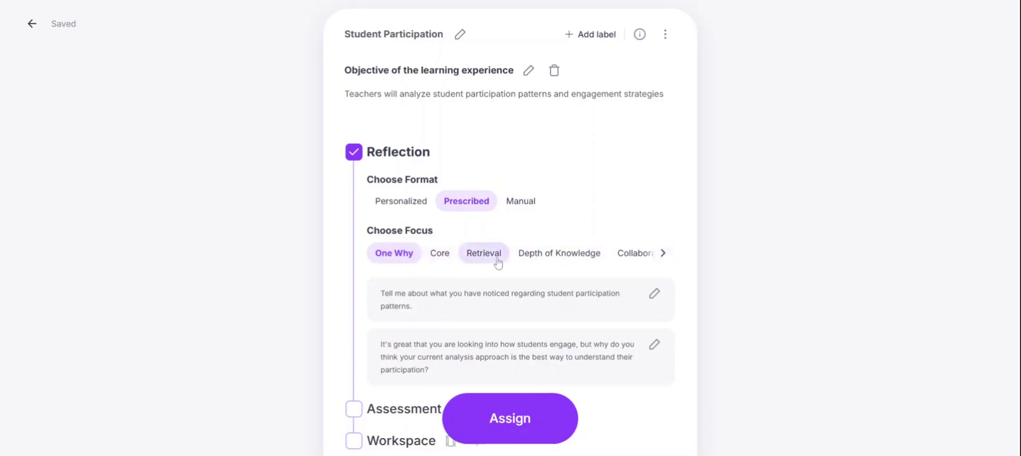
- Choose Depth of Knowledge as the reflection focus, then browse the other focus options
left_click(557, 260)
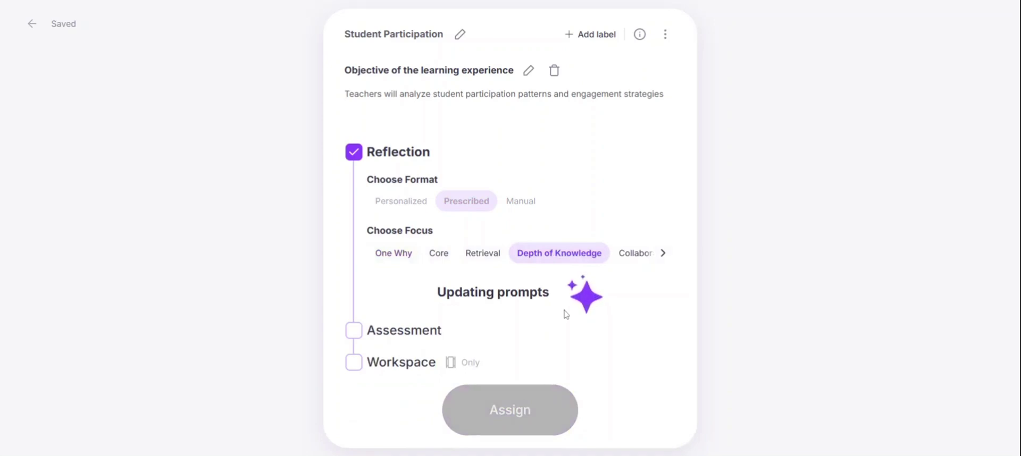
scroll(560, 324, "down", 2)
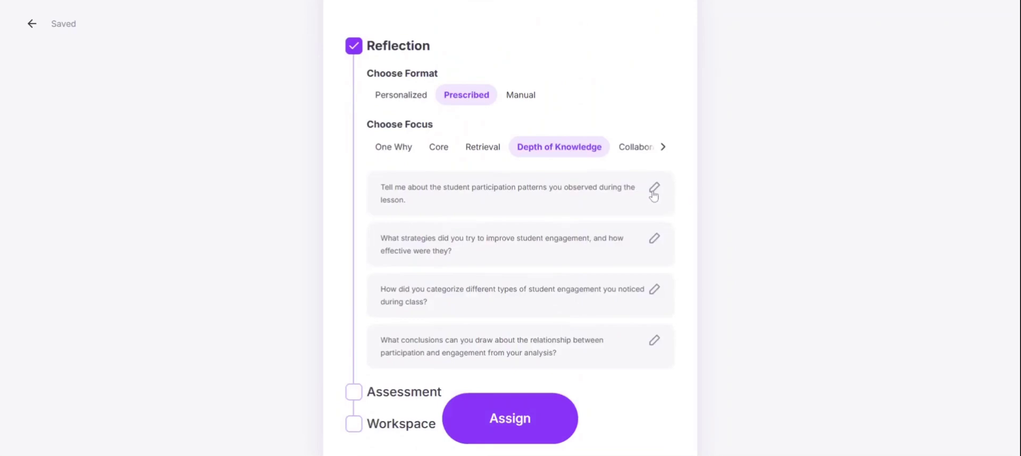
left_click(662, 153)
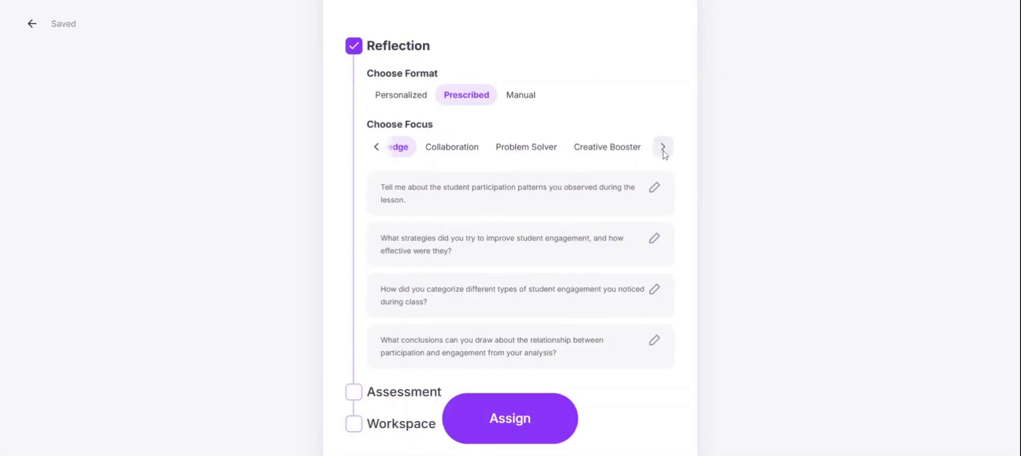
left_click(375, 150)
left_click(375, 150)
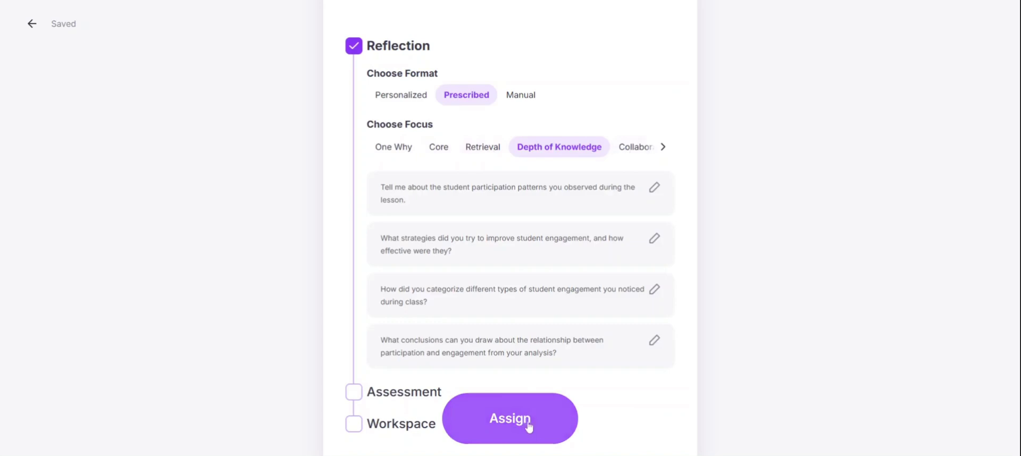
- Add a Workspace section with one new step, leaving Assessment unchecked
scroll(385, 380, "down", 1)
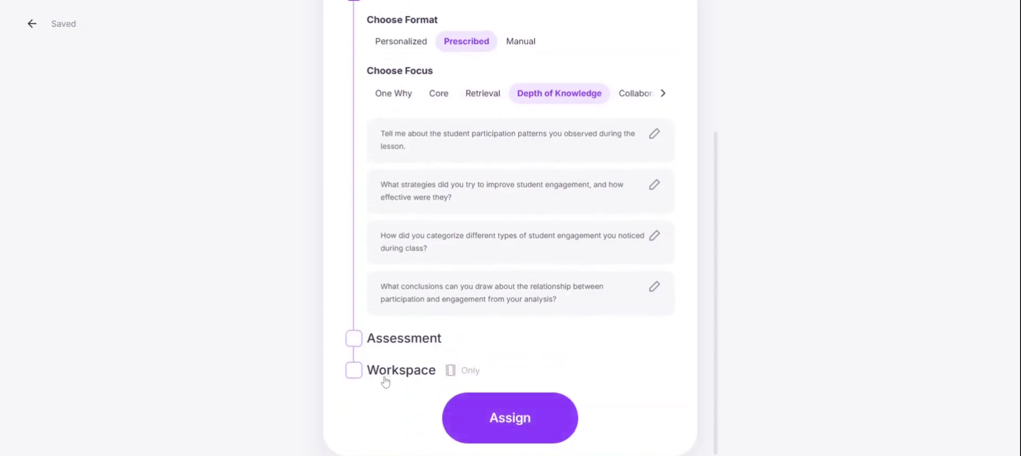
left_click(354, 339)
scroll(359, 348, "down", 2)
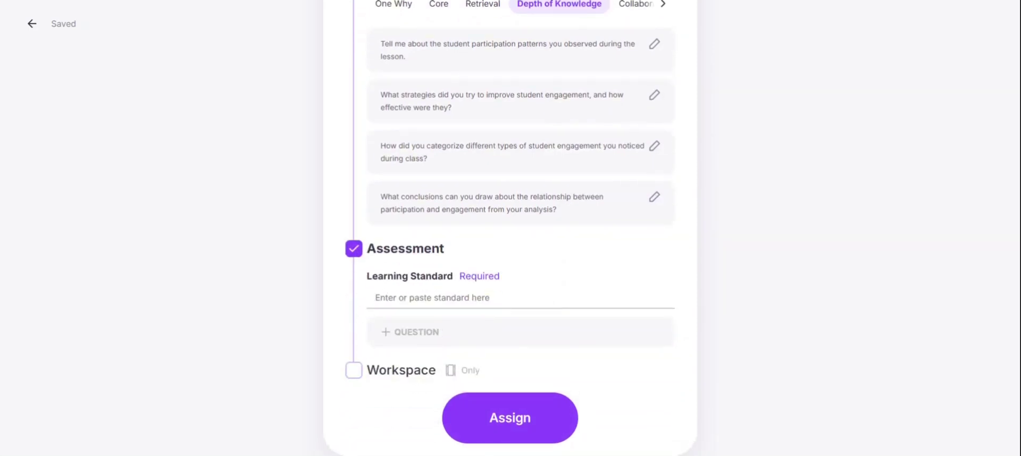
left_click(353, 249)
left_click(353, 369)
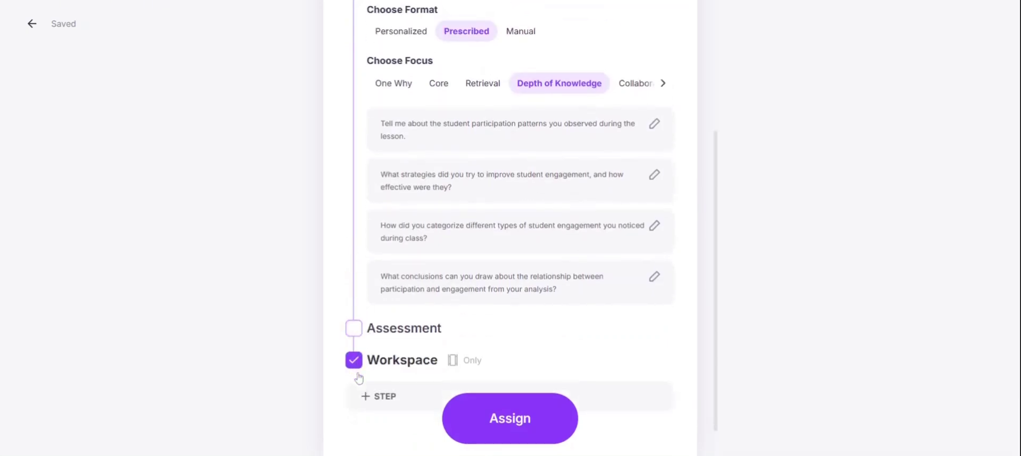
left_click(409, 369)
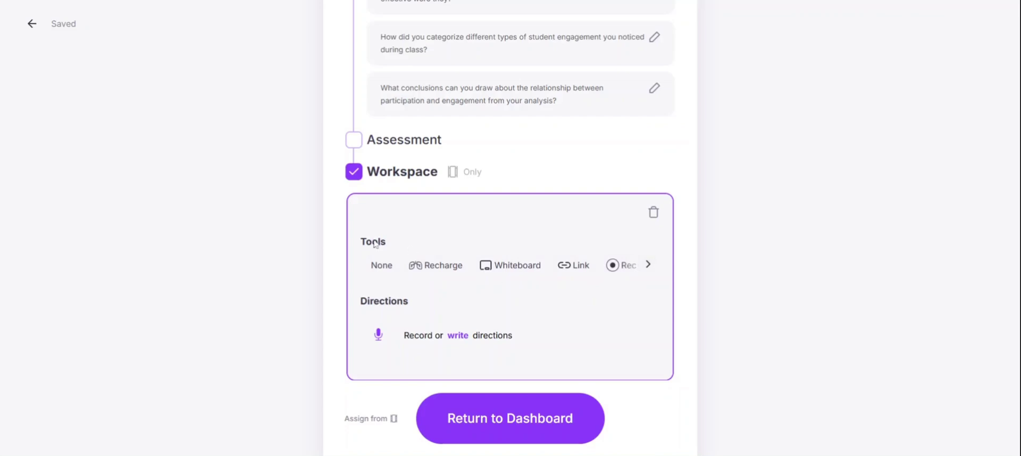
left_click(354, 175)
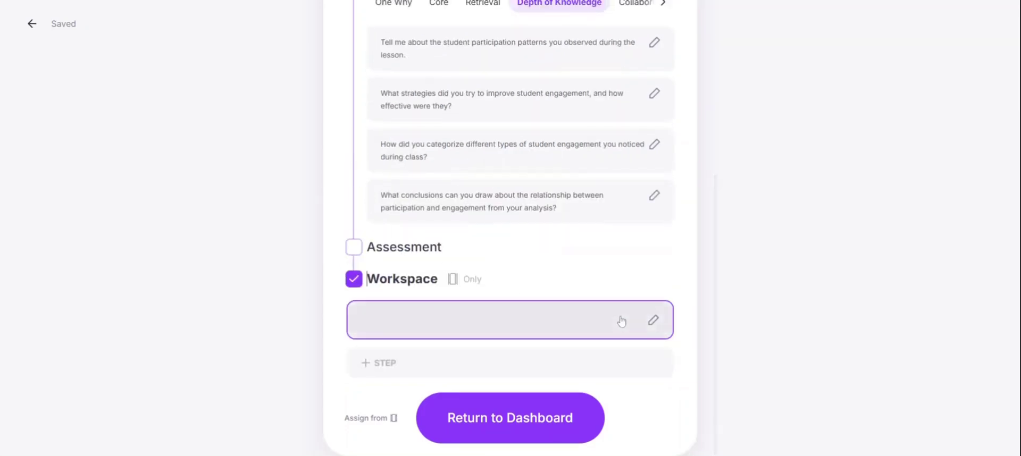
- Assign the Student Participation activity and return to the dashboard
scroll(428, 281, "up", 3)
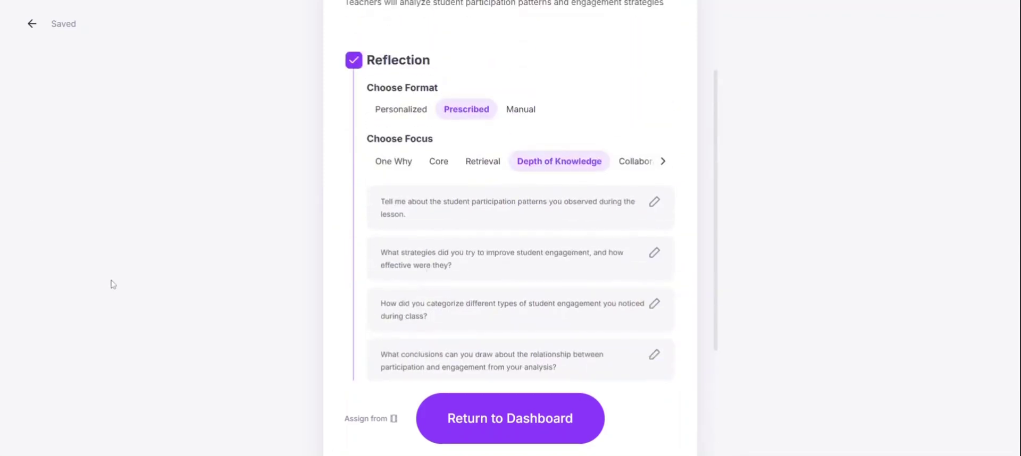
scroll(519, 292, "down", 3)
scroll(520, 295, "up", 2)
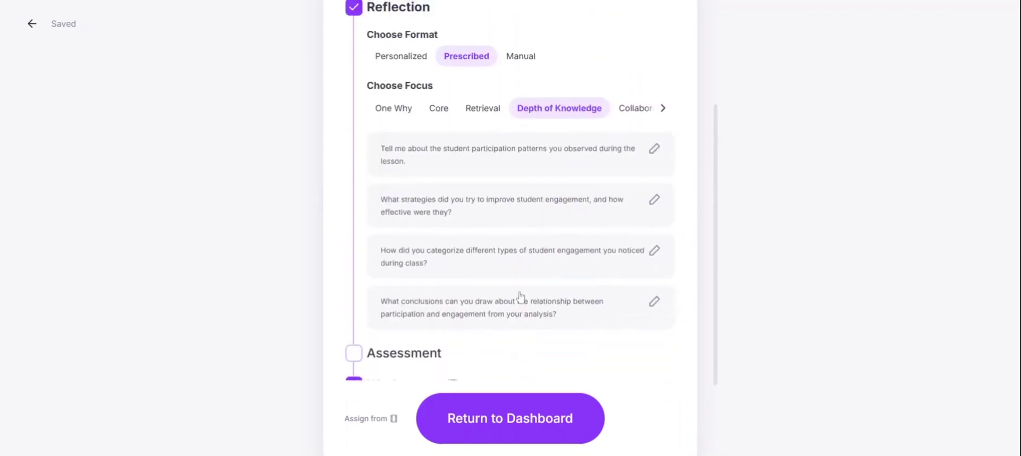
left_click(534, 424)
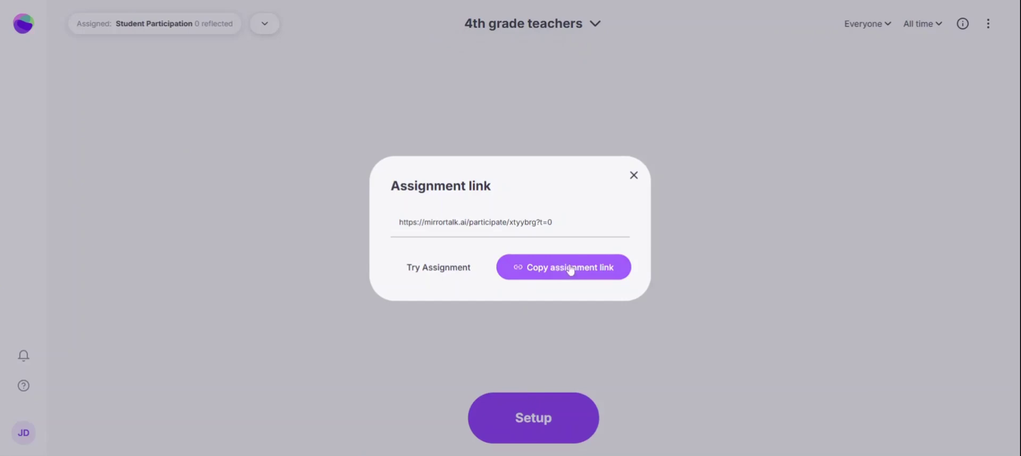
- Dismiss the assignment link dialog to return to the 4th grade teachers dashboard
left_click(633, 175)
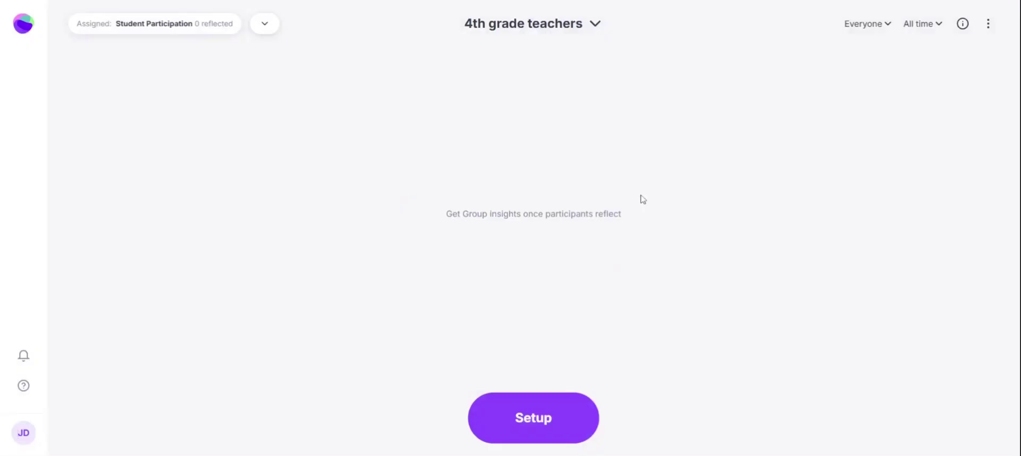